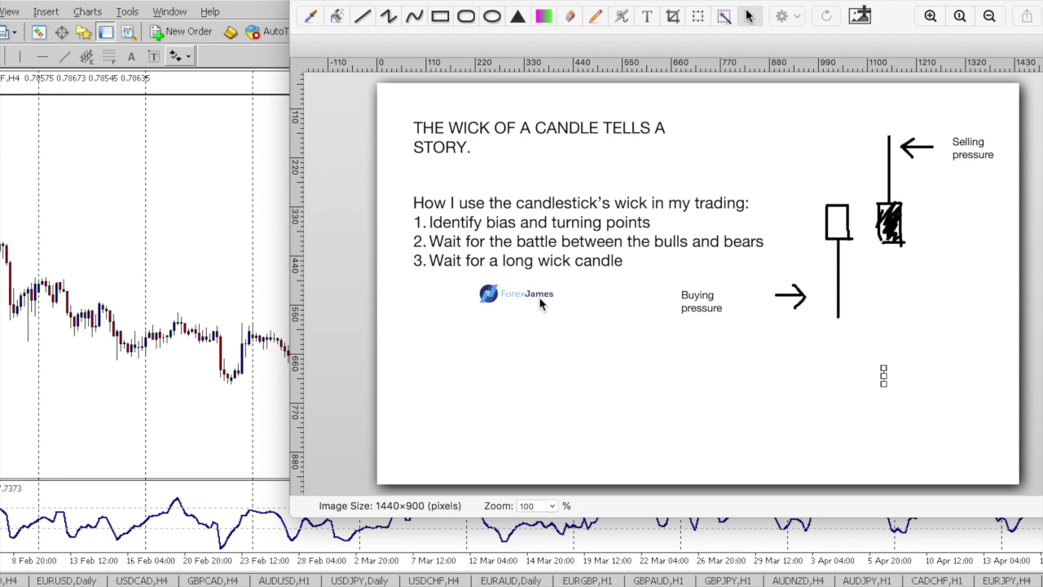
# Bring the slide editor forward and select the three-step numbered list text box.
pyautogui.click(538, 296)
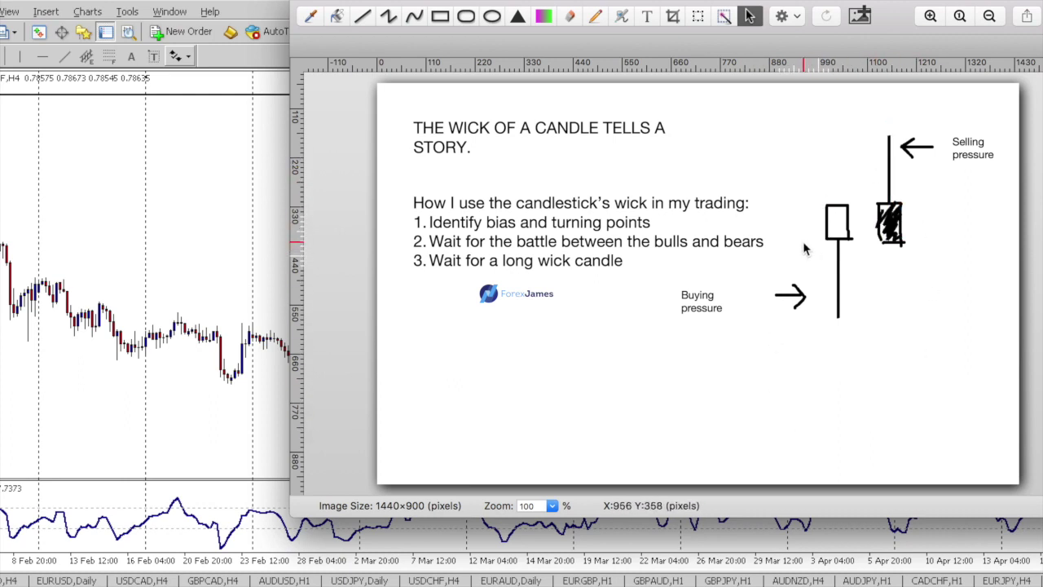
pyautogui.click(676, 241)
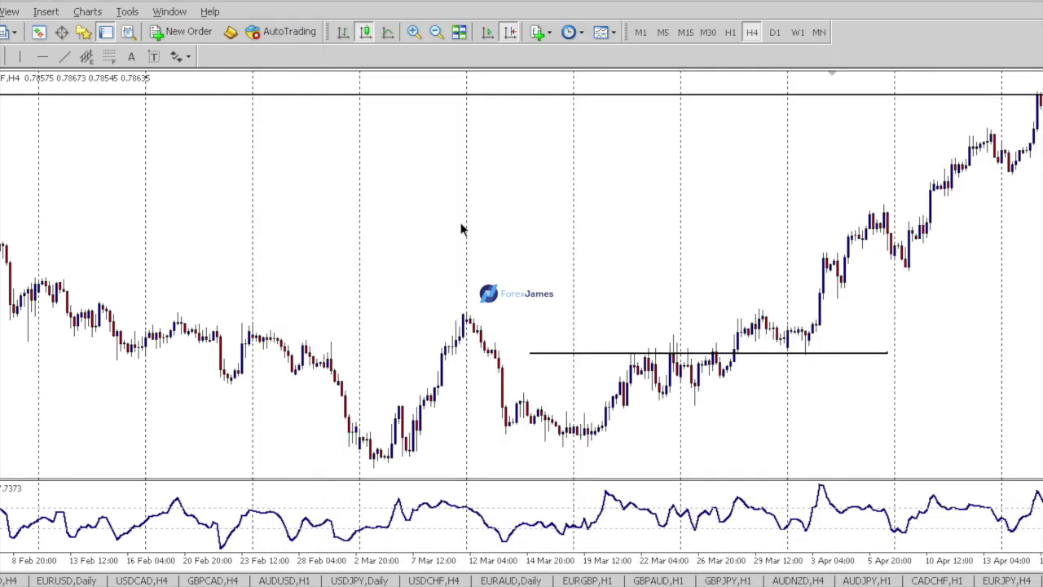
pyautogui.moveTo(652, 233); pyautogui.dragTo(714, 269)
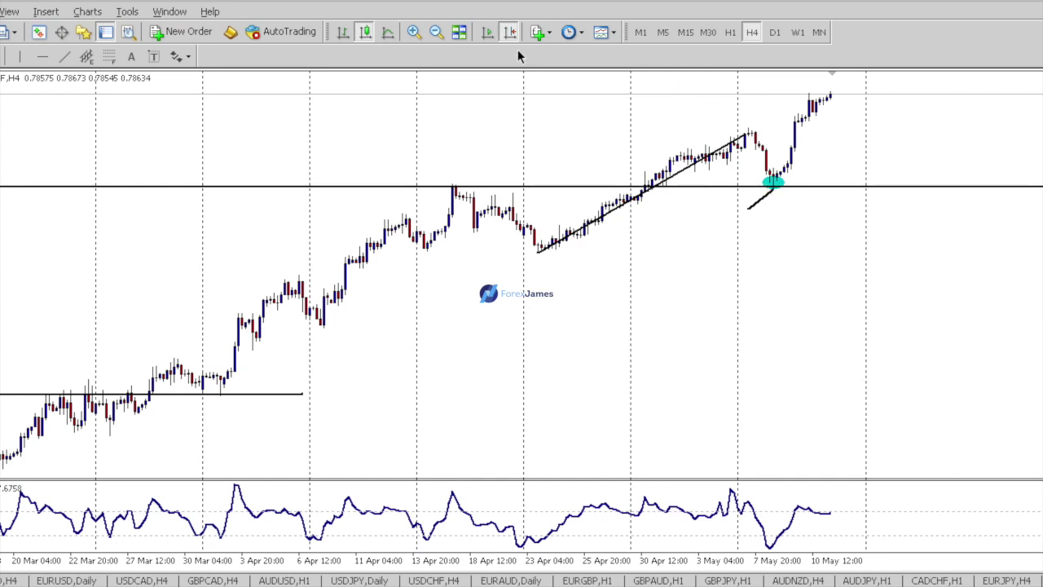
# Inspect the early-May pullback with the crosshair, then select the cyan ellipse marker.
pyautogui.click(3, 56)
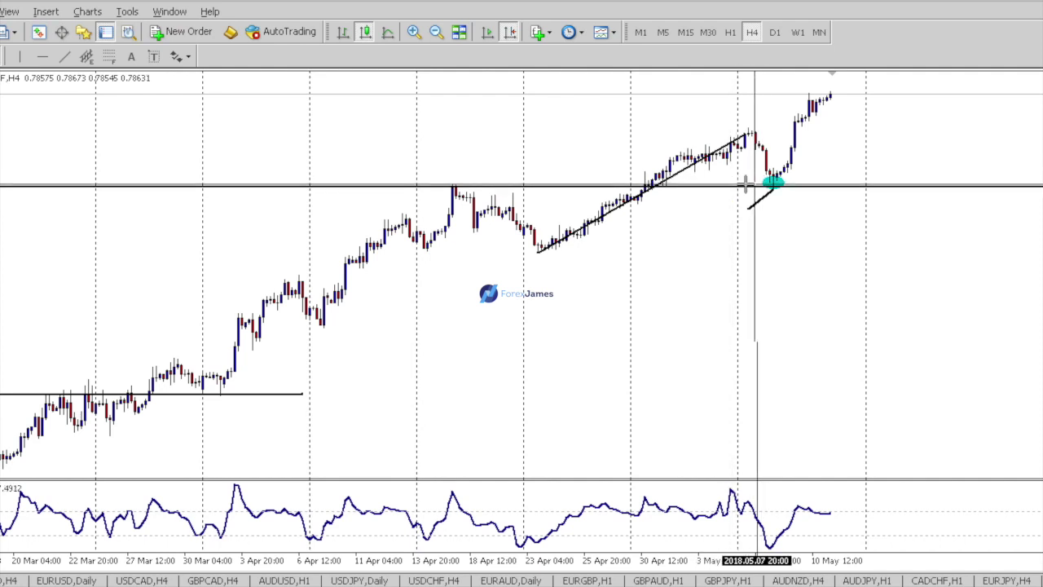
pyautogui.moveTo(744, 186)
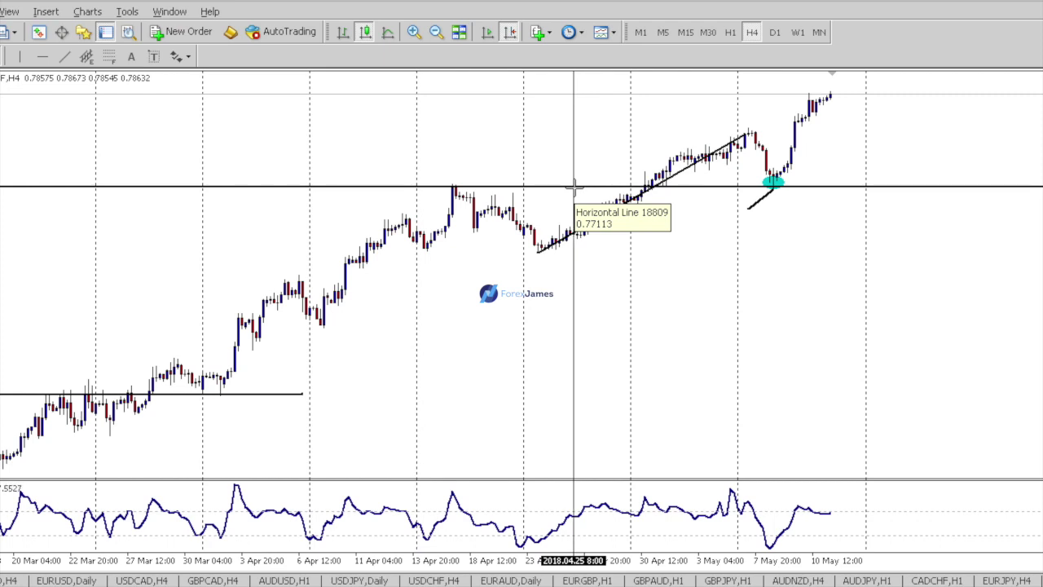
pyautogui.click(781, 189)
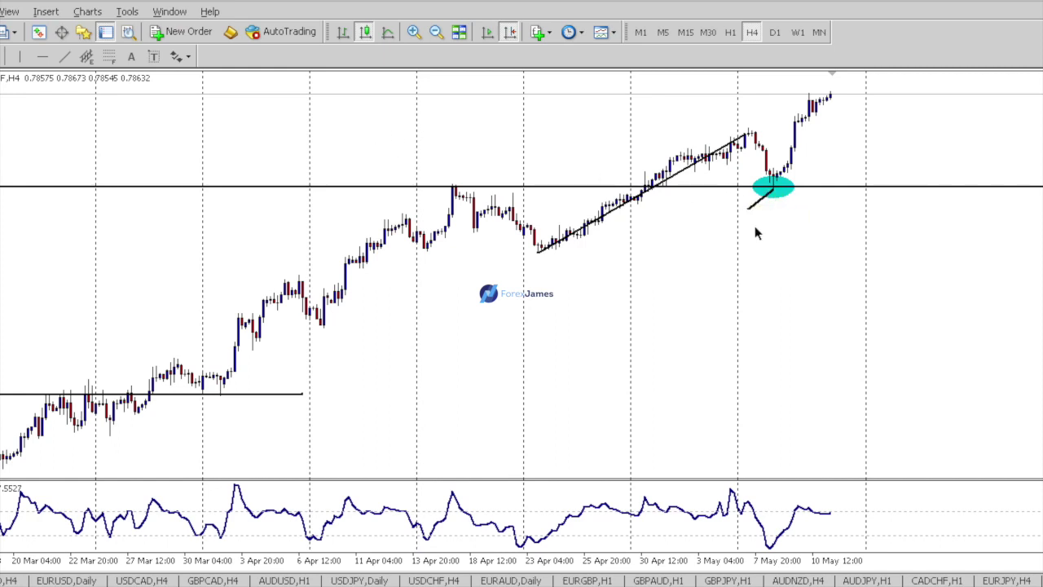
# Draw a trendline from the early-May peak down past the cyan ellipse.
pyautogui.click(65, 56)
pyautogui.moveTo(751, 141)
pyautogui.mouseDown()
pyautogui.moveTo(765, 215)
pyautogui.moveTo(757, 198)
pyautogui.moveTo(787, 204)
pyautogui.moveTo(829, 127)
pyautogui.mouseUp()
pyautogui.click(604, 392)
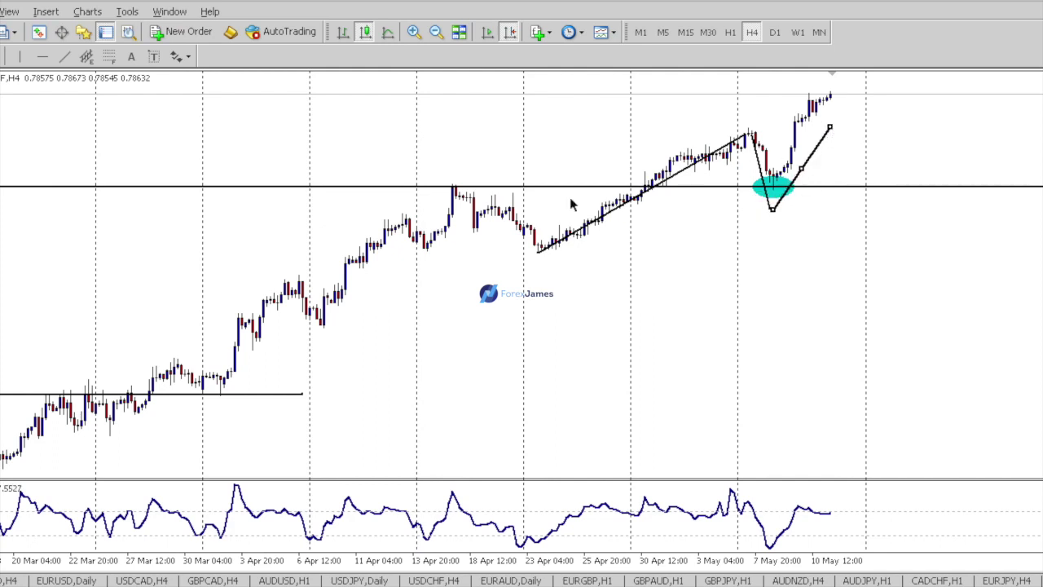
# Nudge the new trendline's lower endpoint up to meet the rising line, forming a V.
pyautogui.moveTo(772, 209); pyautogui.dragTo(772, 207)
pyautogui.click(778, 207)
pyautogui.click(770, 205)
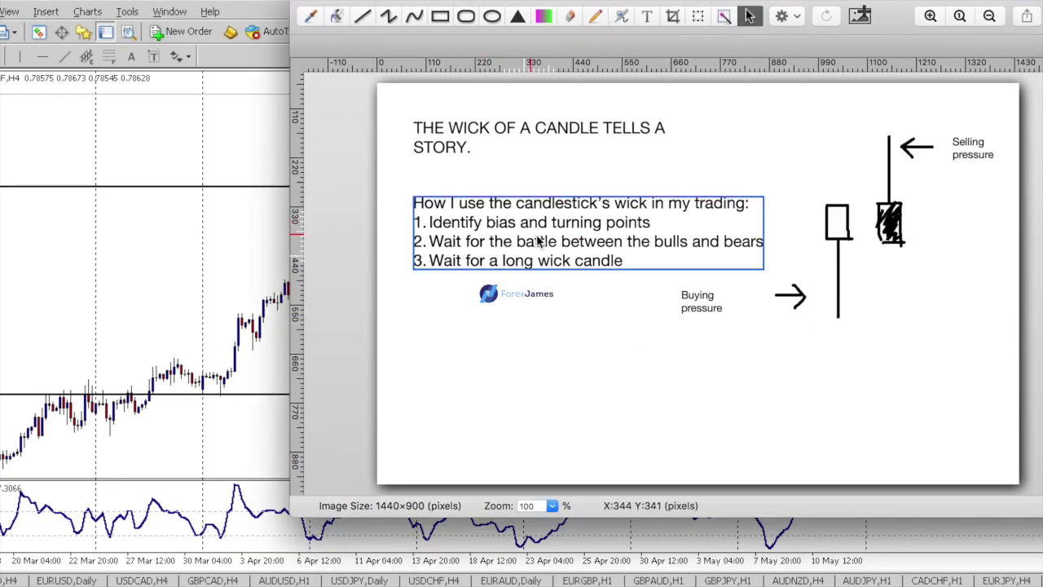
pyautogui.click(210, 269)
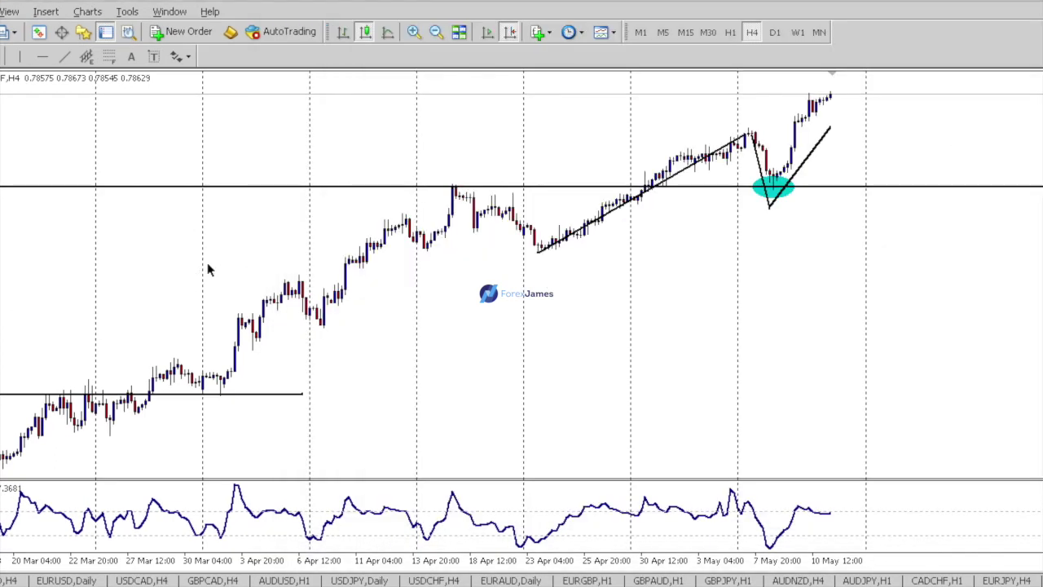
# Zoom in on the May candles and select the cyan ellipse.
pyautogui.click(413, 32)
pyautogui.moveTo(705, 232); pyautogui.dragTo(356, 314)
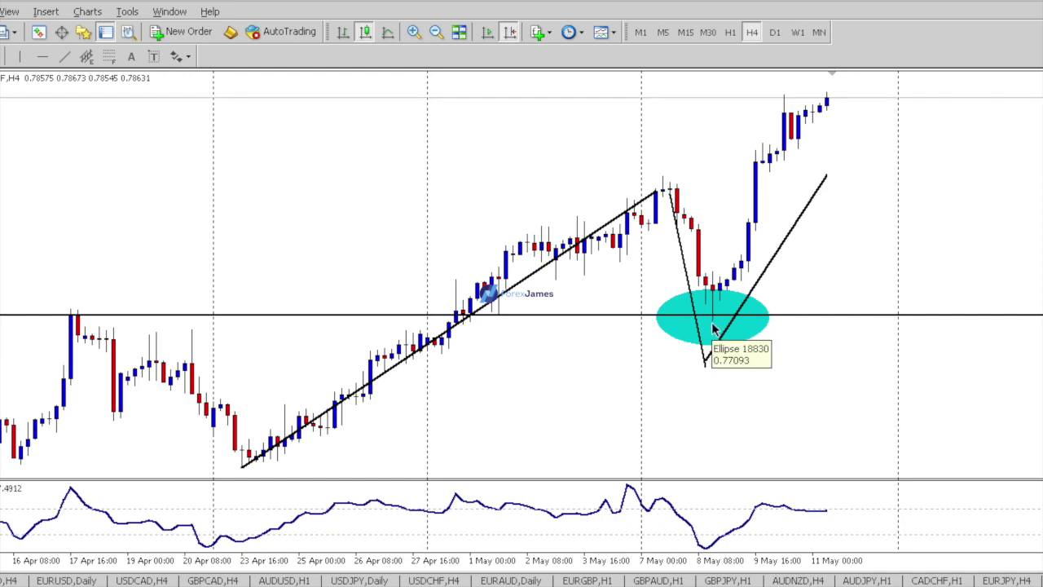
pyautogui.doubleClick(713, 327)
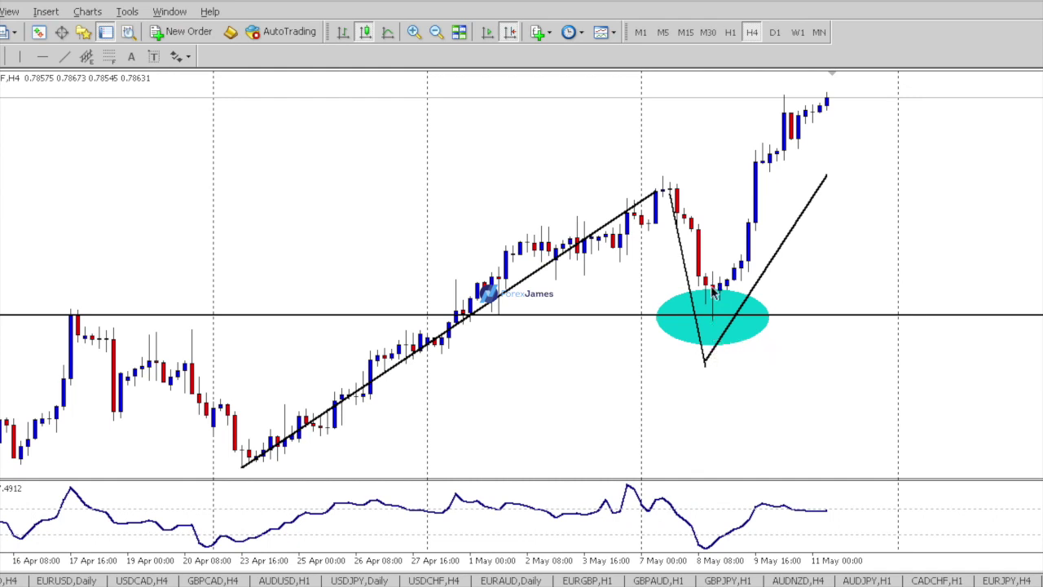
# Draw a short trendline to the right from the falling red candles.
pyautogui.click(64, 55)
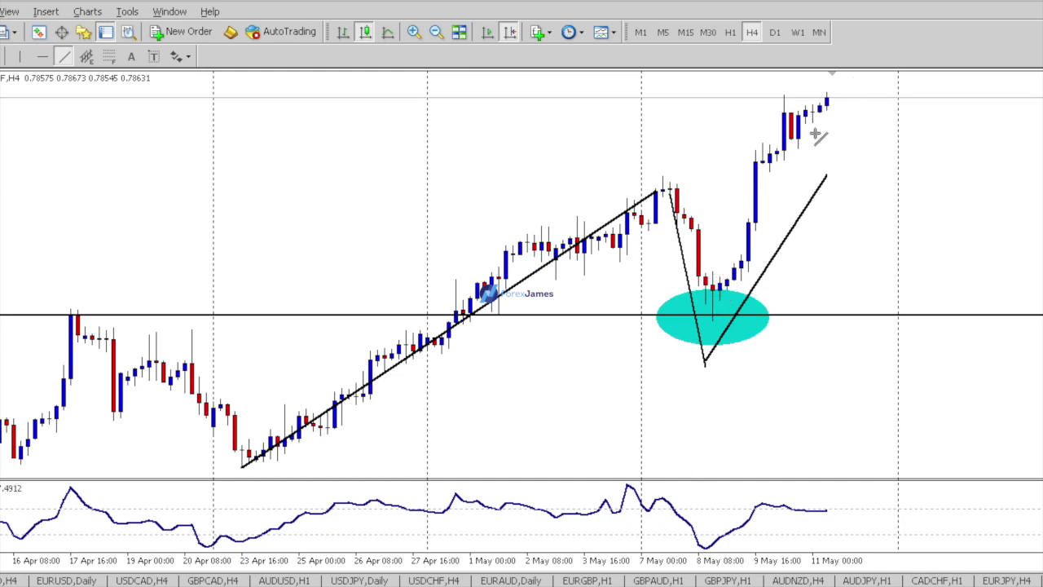
pyautogui.click(697, 273)
pyautogui.moveTo(697, 273); pyautogui.dragTo(742, 267)
pyautogui.click(622, 389)
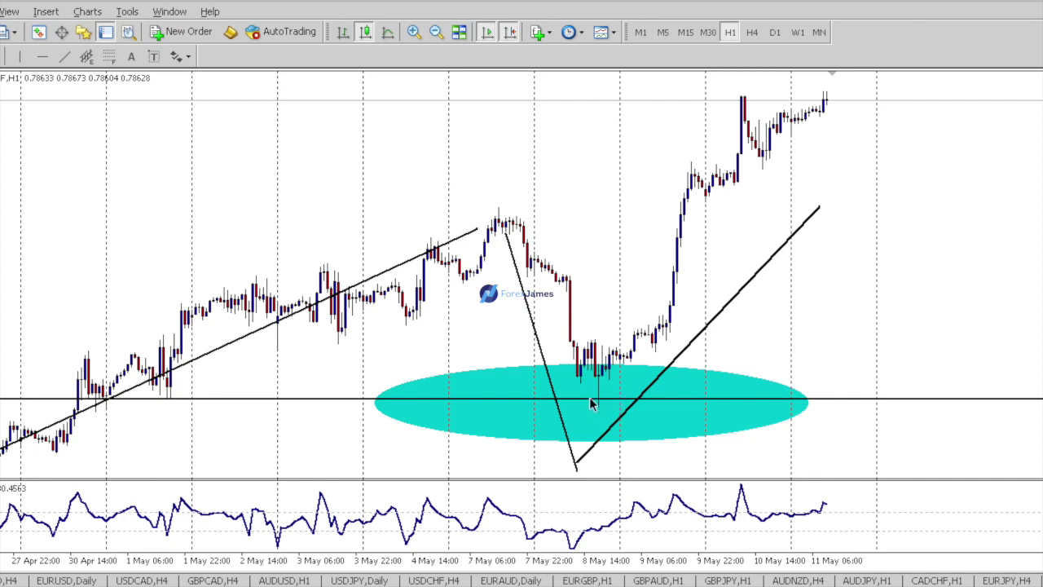
# Shift the rising trendline slightly, switch to H4 and pan back to February–April.
pyautogui.click(717, 314)
pyautogui.moveTo(717, 312); pyautogui.dragTo(703, 343)
pyautogui.click(752, 32)
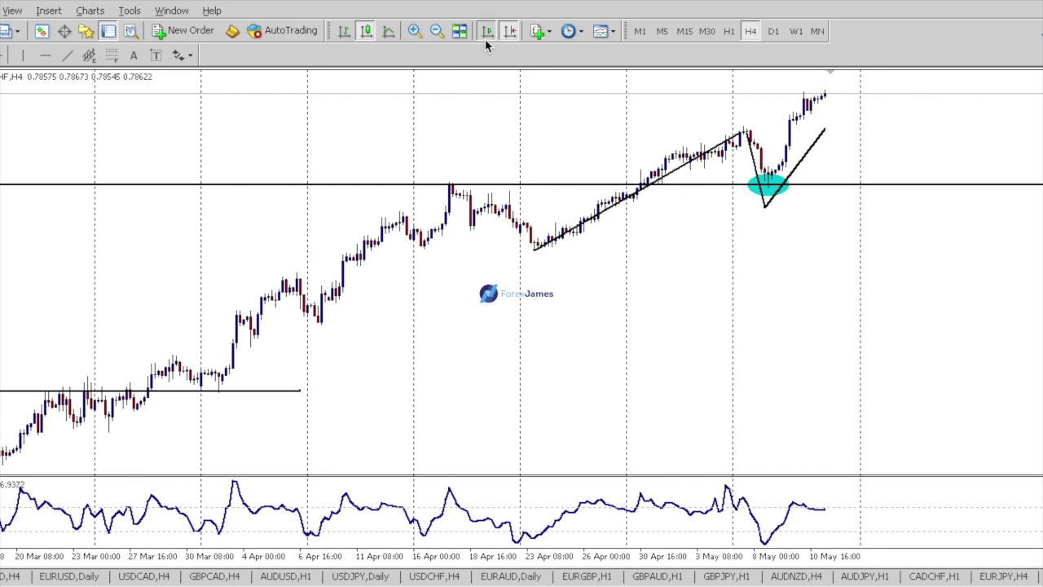
pyautogui.moveTo(465, 256); pyautogui.dragTo(599, 274)
pyautogui.moveTo(482, 251); pyautogui.dragTo(921, 251)
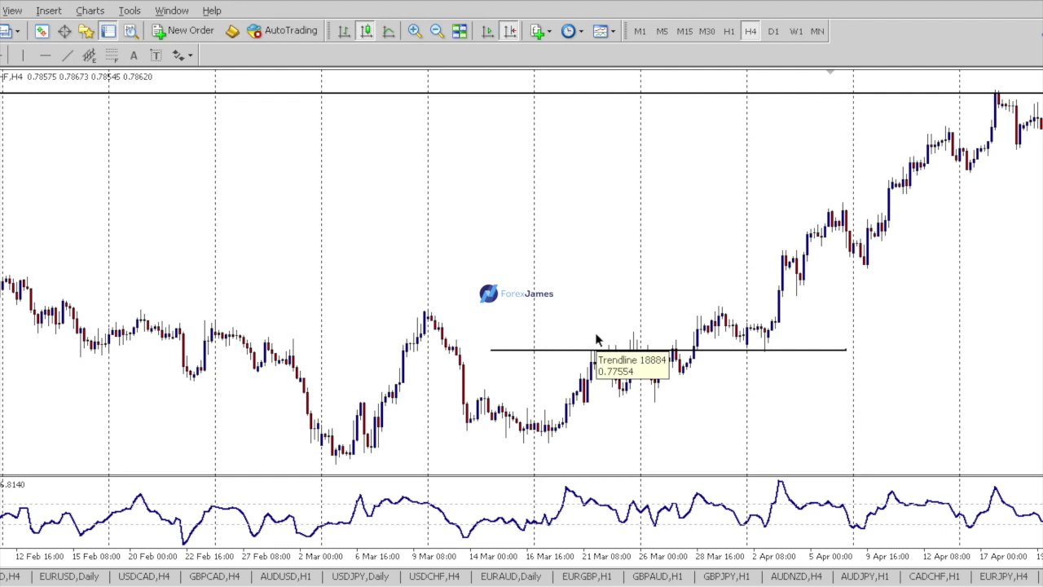
pyautogui.click(47, 11)
pyautogui.moveTo(111, 128)
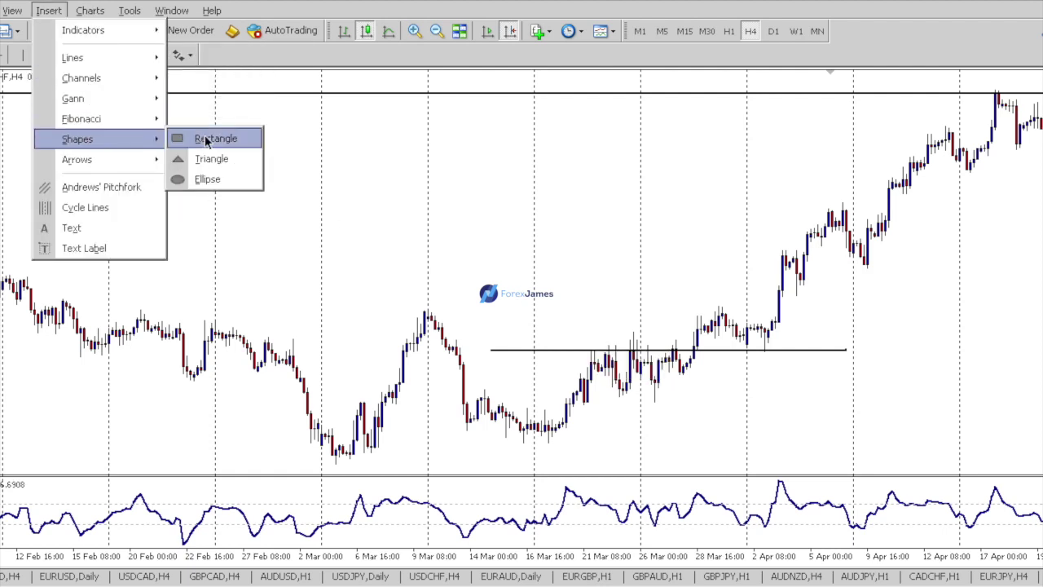
pyautogui.click(210, 139)
pyautogui.moveTo(652, 384); pyautogui.dragTo(913, 403)
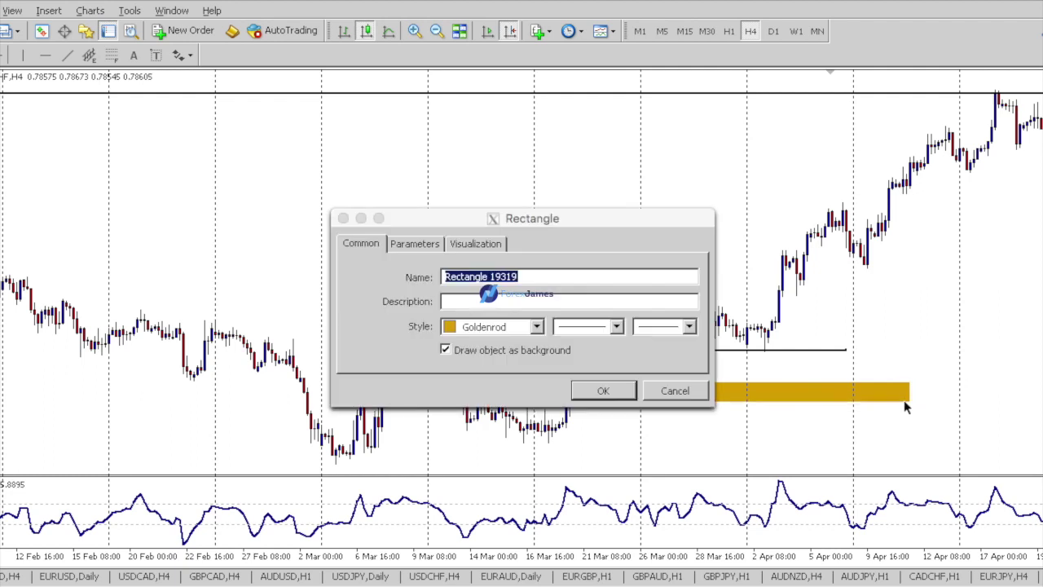
pyautogui.click(535, 326)
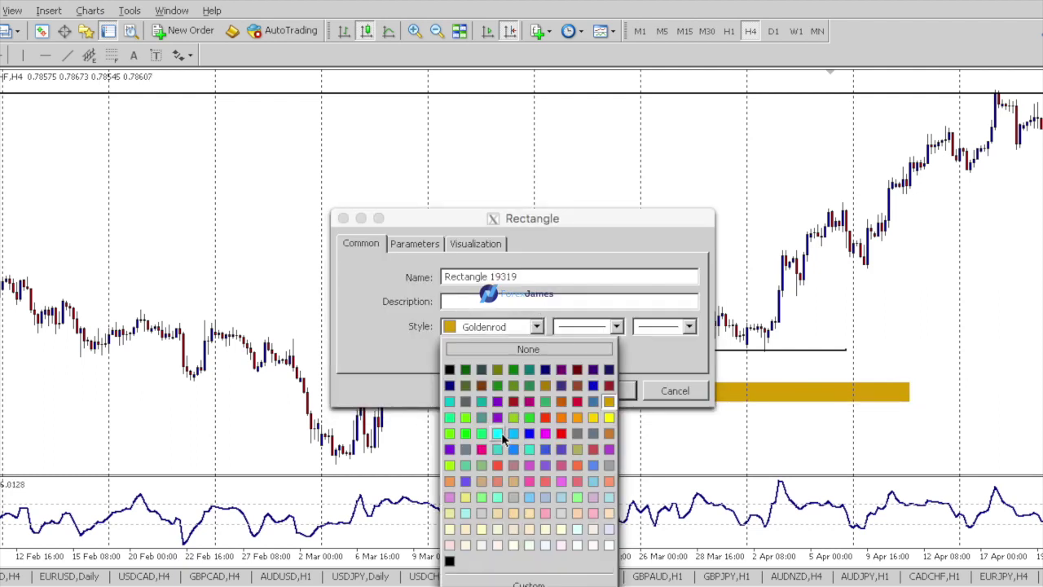
pyautogui.click(497, 433)
pyautogui.click(589, 392)
pyautogui.moveTo(913, 401); pyautogui.dragTo(914, 408)
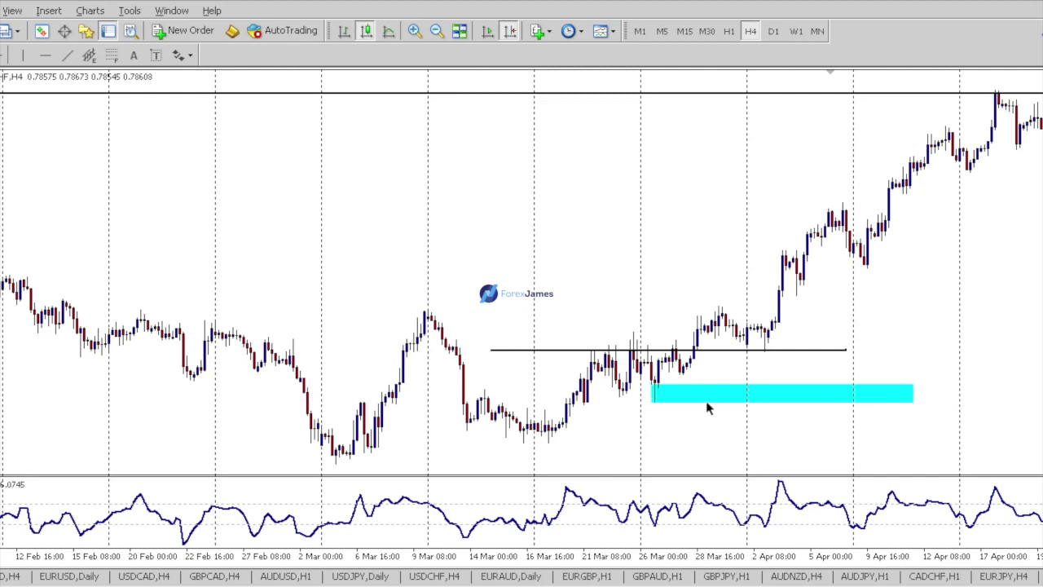
pyautogui.click(66, 55)
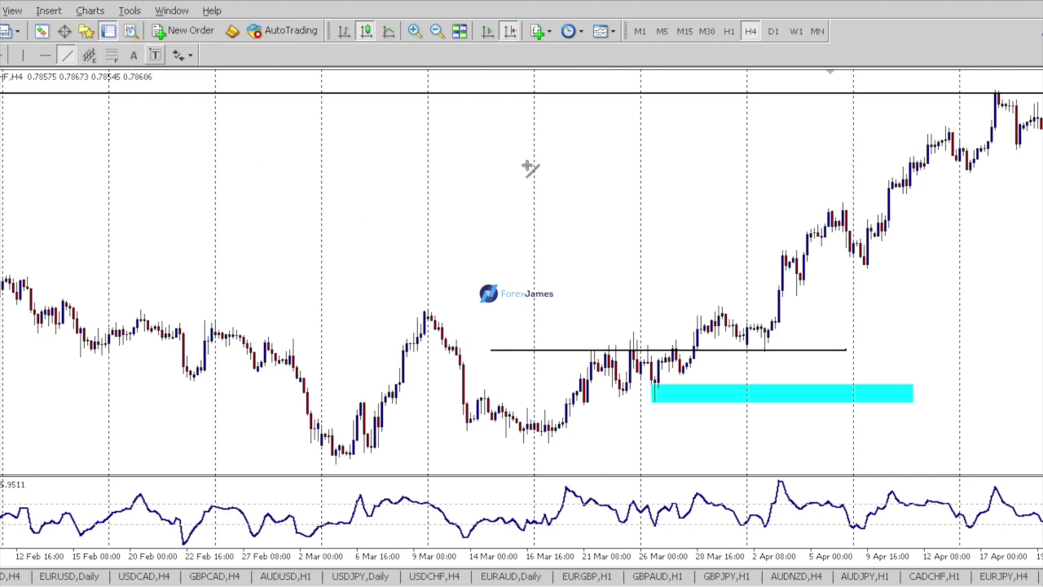
pyautogui.moveTo(718, 308); pyautogui.dragTo(757, 391)
pyautogui.click(645, 396)
pyautogui.click(67, 55)
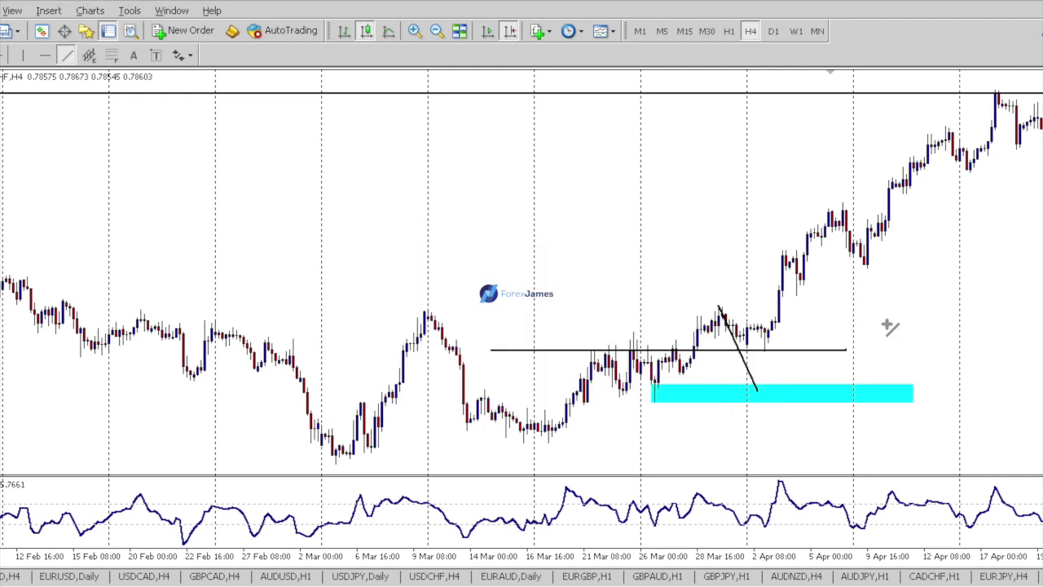
pyautogui.moveTo(757, 390); pyautogui.dragTo(908, 181)
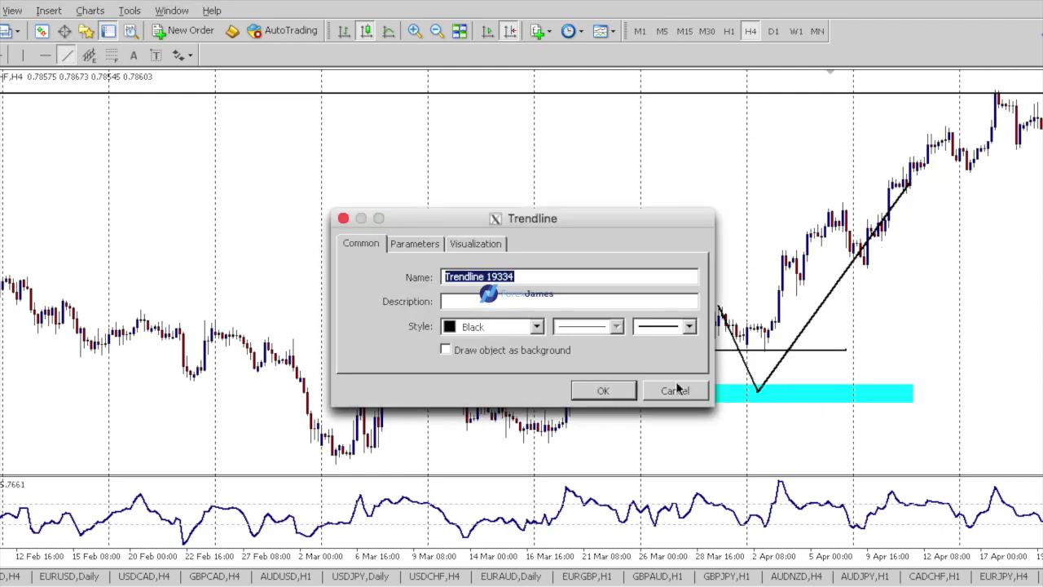
pyautogui.click(675, 391)
pyautogui.doubleClick(729, 329)
pyautogui.moveTo(729, 329); pyautogui.dragTo(848, 327)
pyautogui.rightClick(847, 327)
pyautogui.click(896, 380)
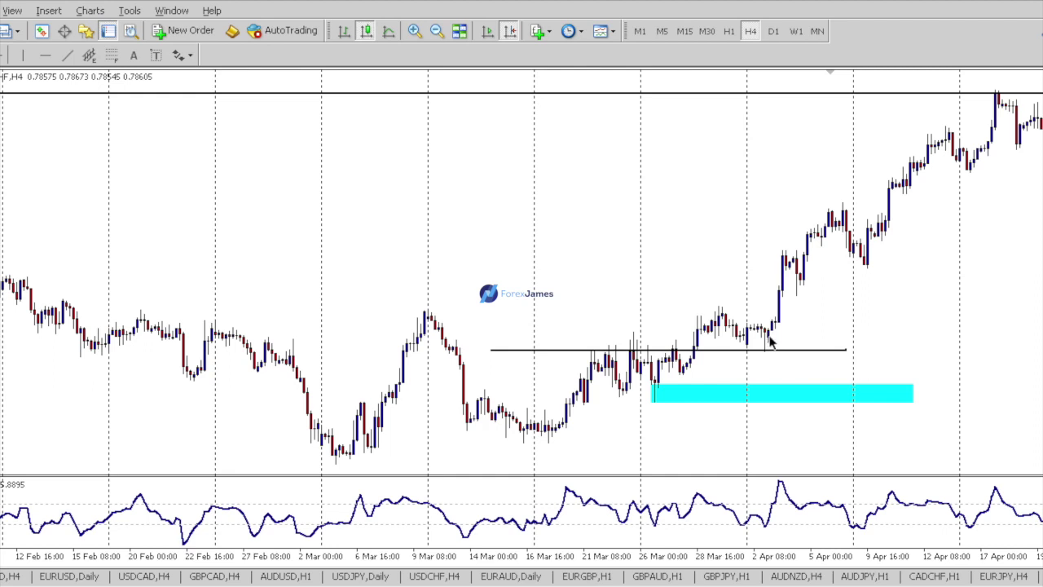
# Pan the CHF H4 chart back and forth to reach the October–December candles.
pyautogui.moveTo(934, 142)
pyautogui.moveTo(839, 308); pyautogui.dragTo(528, 306)
pyautogui.moveTo(884, 299); pyautogui.dragTo(798, 263)
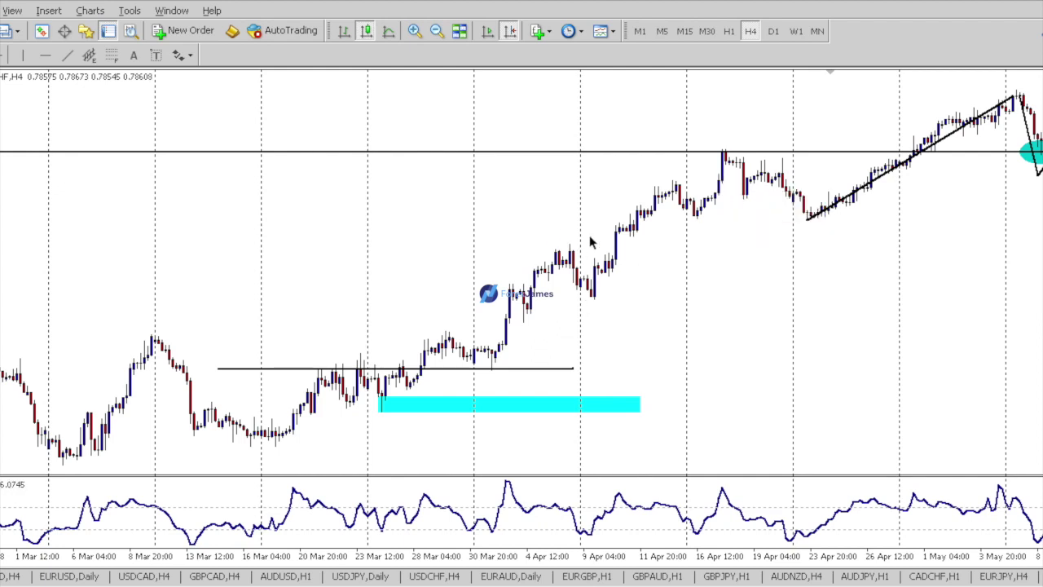
pyautogui.moveTo(511, 291); pyautogui.dragTo(668, 280)
pyautogui.moveTo(547, 256); pyautogui.dragTo(665, 244)
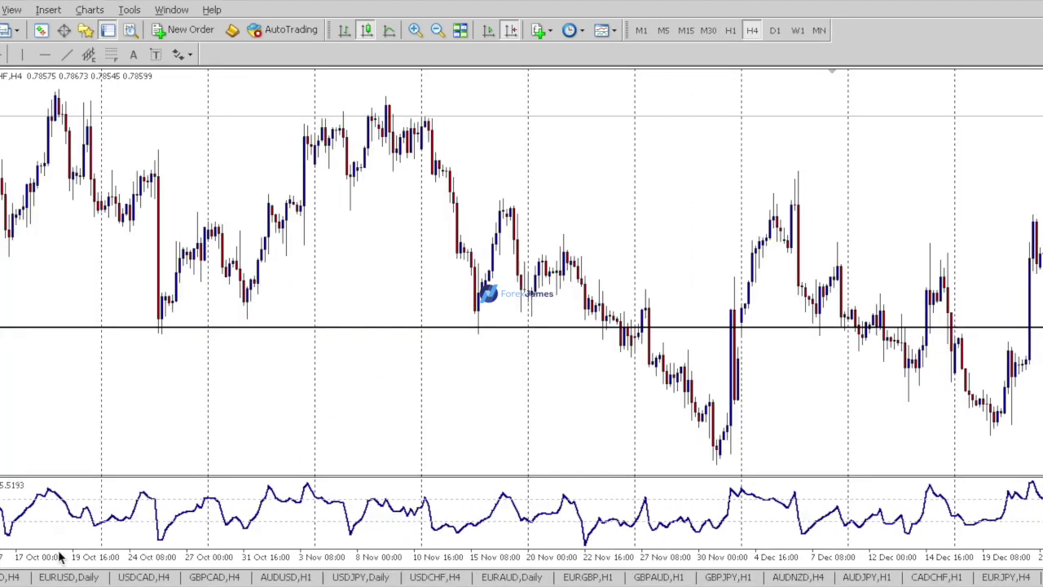
# Switch to the JPY pair's H4 chart and shift it toward later dates.
pyautogui.click(5, 566)
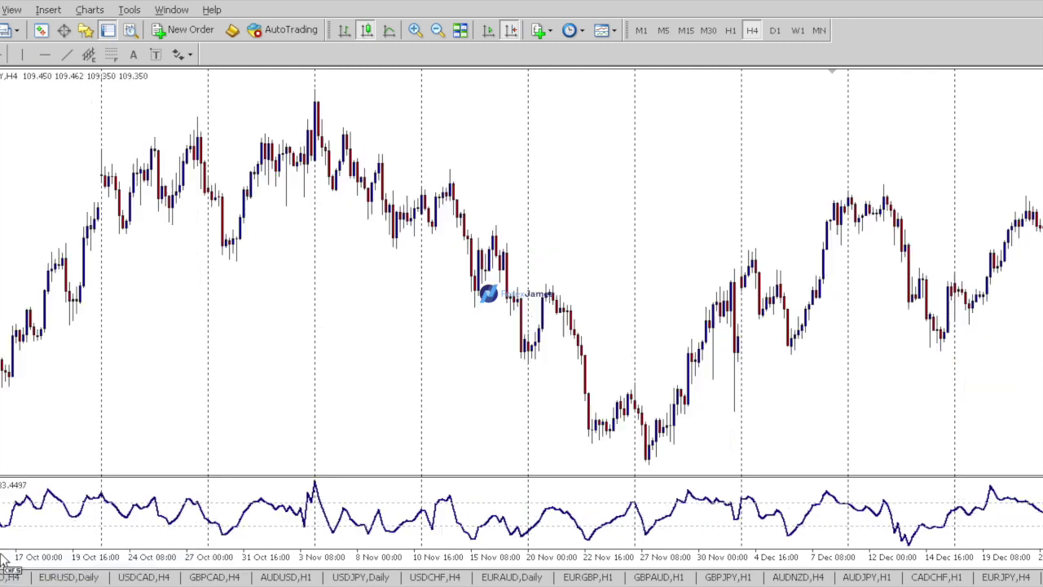
pyautogui.moveTo(709, 173); pyautogui.dragTo(654, 184)
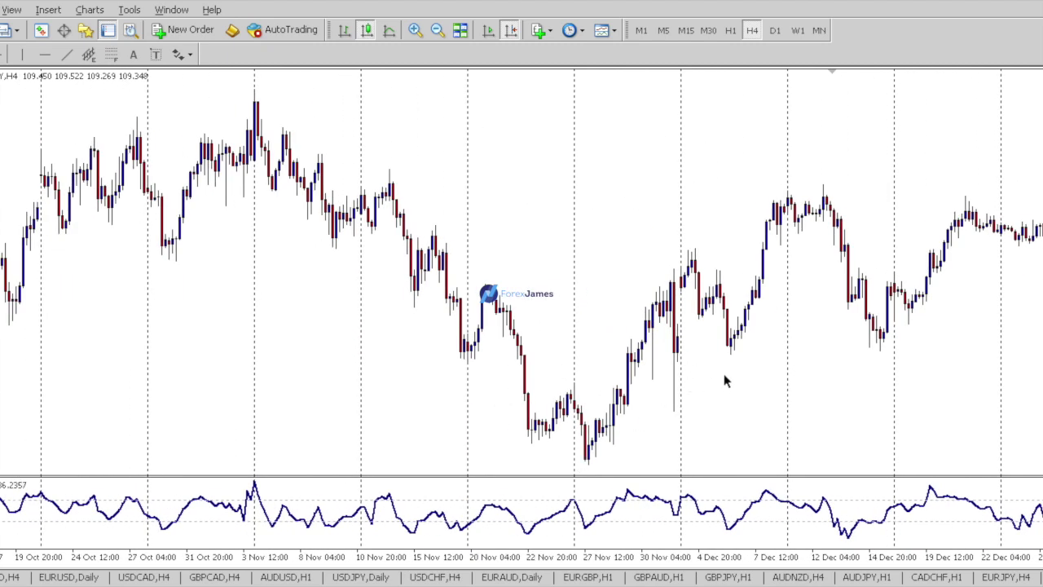
pyautogui.moveTo(587, 296); pyautogui.dragTo(555, 303)
# Draw a flat horizontal trendline under the late-November lows.
pyautogui.click(66, 55)
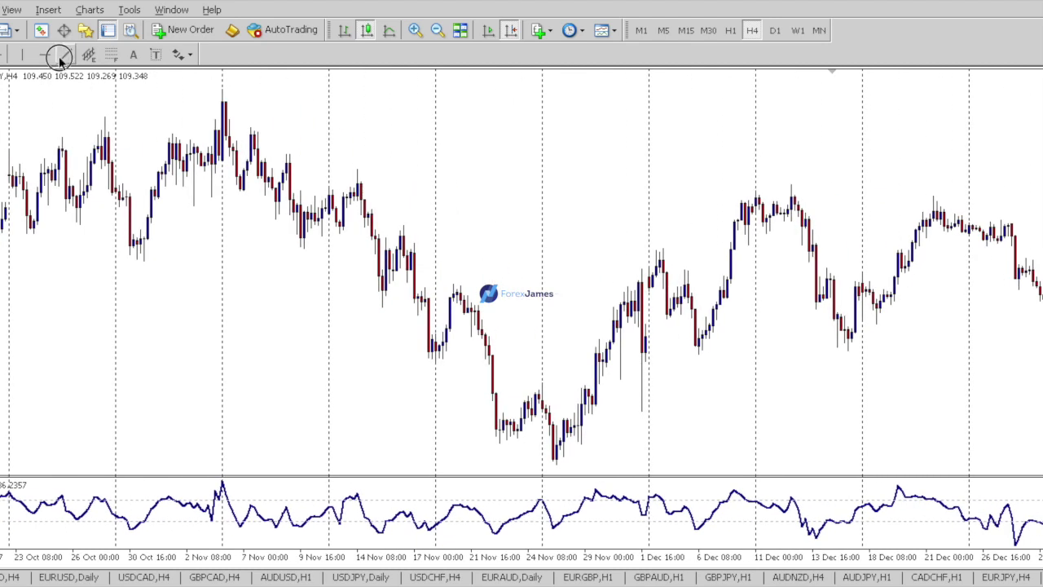
pyautogui.moveTo(442, 393); pyautogui.dragTo(772, 395)
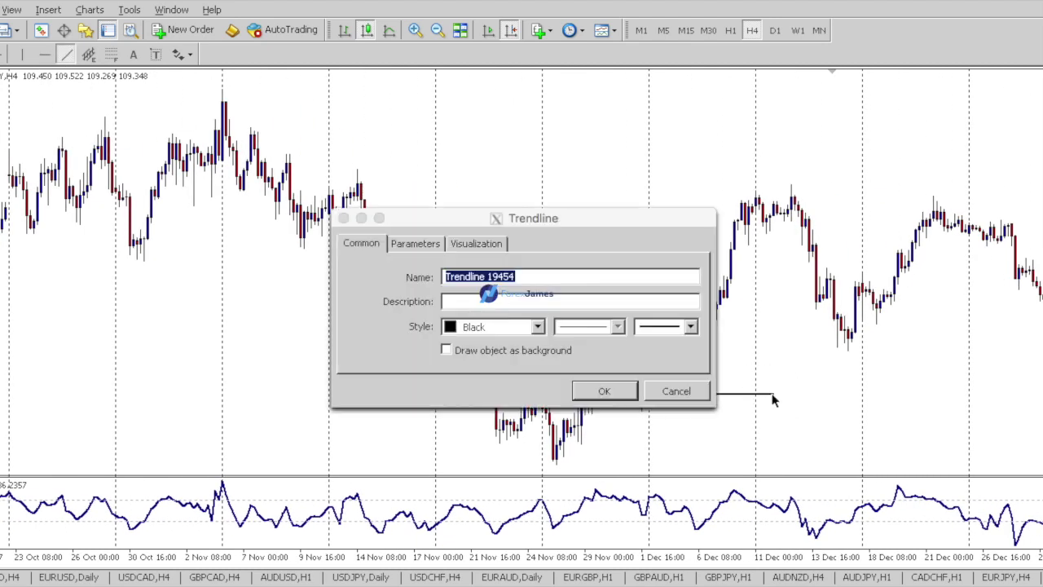
pyautogui.click(610, 392)
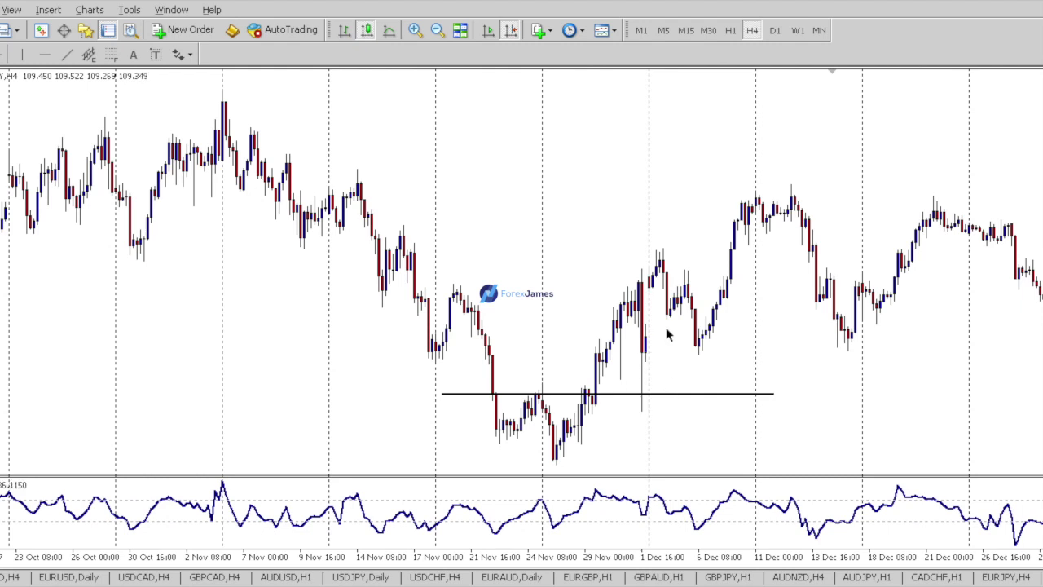
pyautogui.moveTo(456, 267); pyautogui.dragTo(580, 275)
# Scroll back to August–October and draw an aqua rectangle over the mid-September wick zone, stretched right.
pyautogui.moveTo(421, 275); pyautogui.dragTo(658, 277)
pyautogui.moveTo(472, 227); pyautogui.dragTo(805, 226)
pyautogui.moveTo(570, 290); pyautogui.dragTo(716, 292)
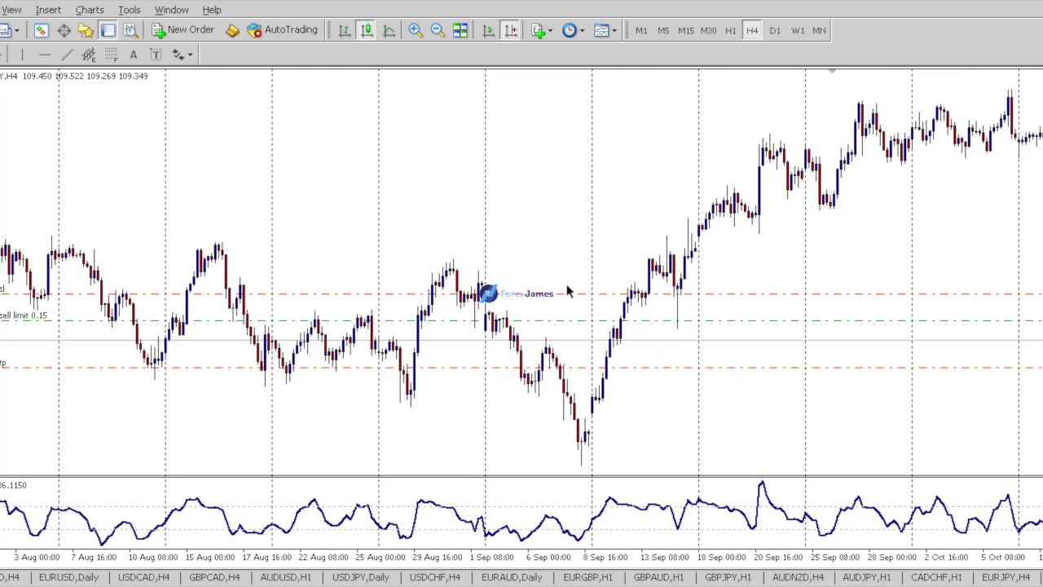
pyautogui.moveTo(605, 172); pyautogui.dragTo(574, 194)
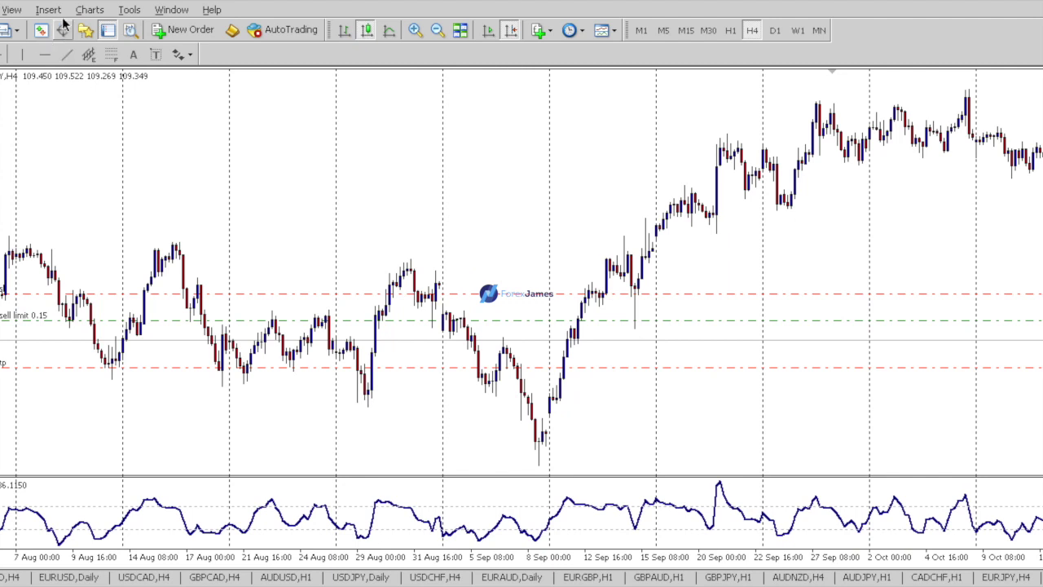
pyautogui.click(48, 10)
pyautogui.moveTo(130, 141)
pyautogui.click(196, 138)
pyautogui.moveTo(569, 328); pyautogui.dragTo(751, 352)
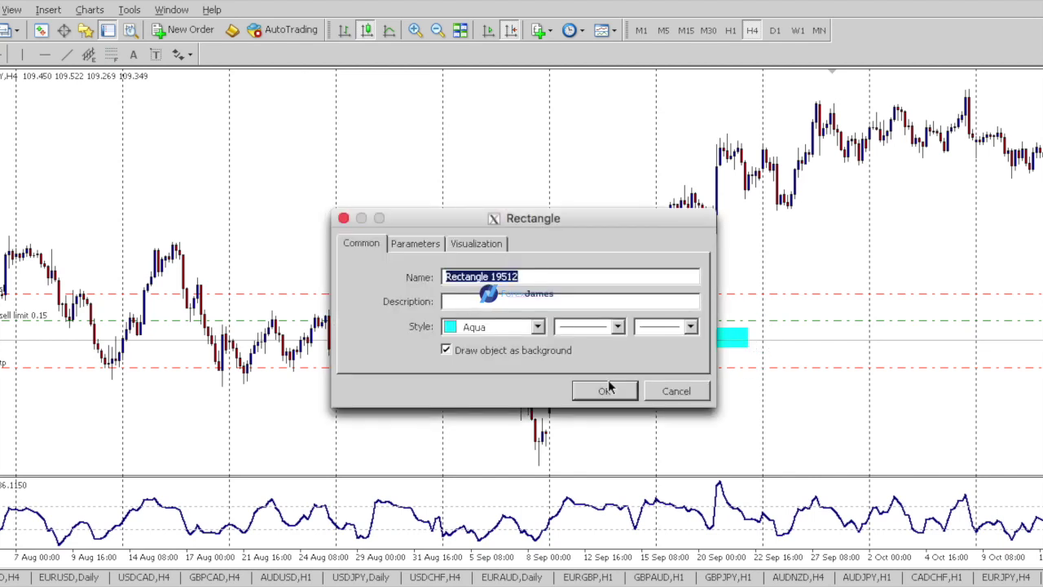
pyautogui.click(606, 390)
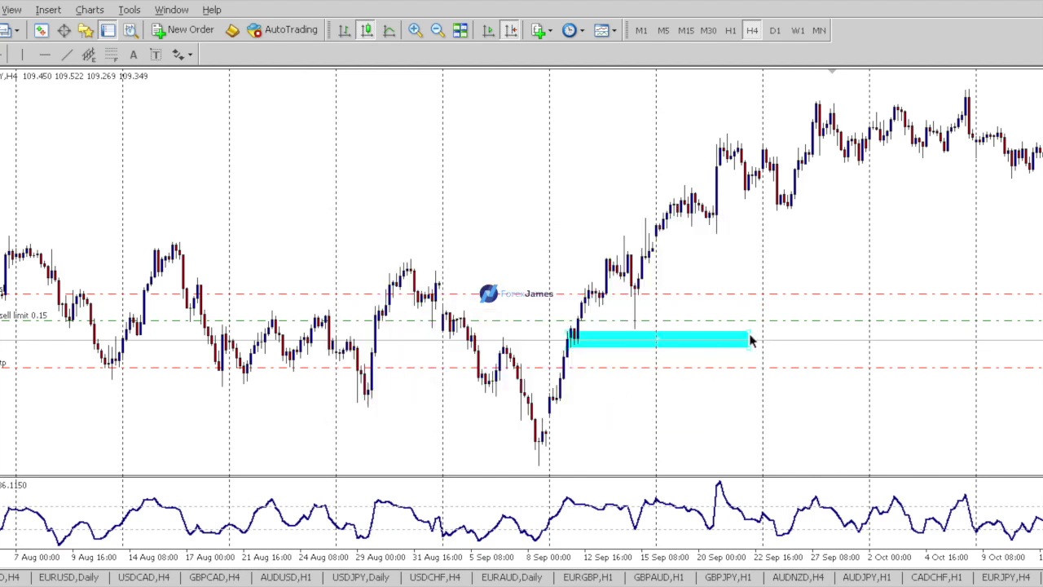
pyautogui.moveTo(751, 340); pyautogui.dragTo(773, 334)
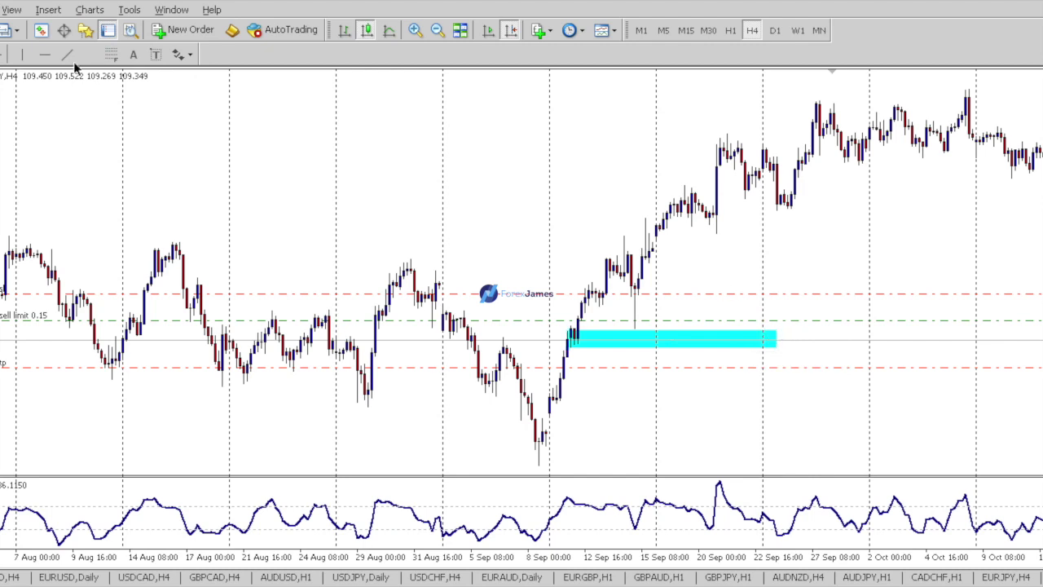
pyautogui.click(3, 53)
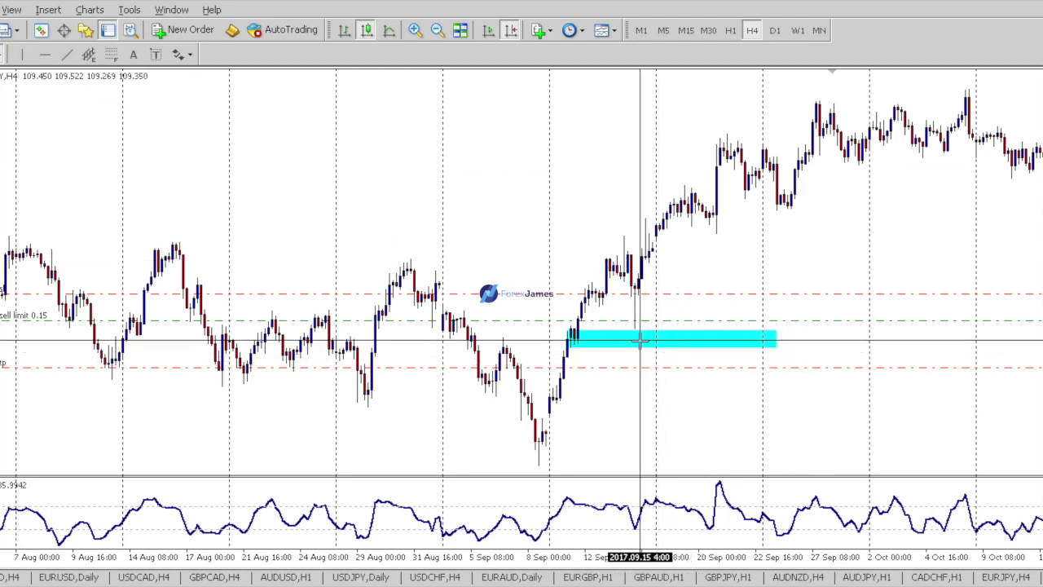